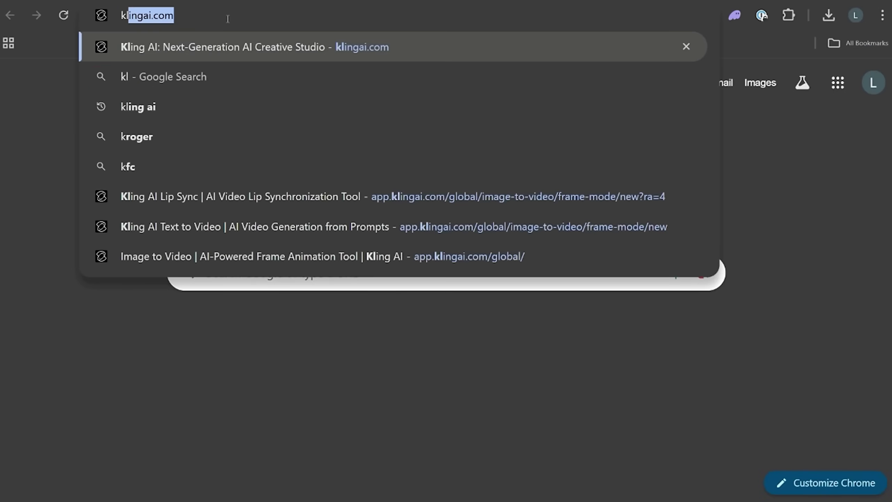
- Load klingai.com in Chrome to reach the Kling AI home page
{"action": "type", "text": "ing"}
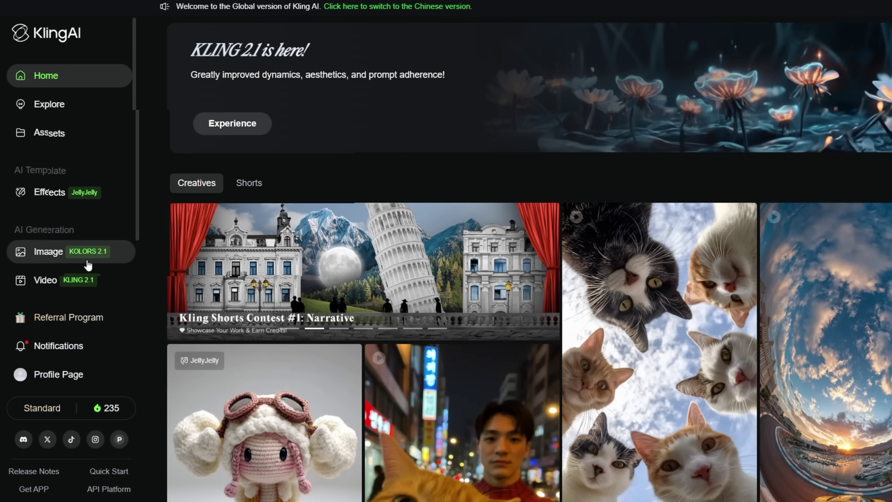
- In Image generation, write a prompt for a cheerful young man in a bright blue shirt, swirling background
{"action": "left_click", "coordinate": [87, 262]}
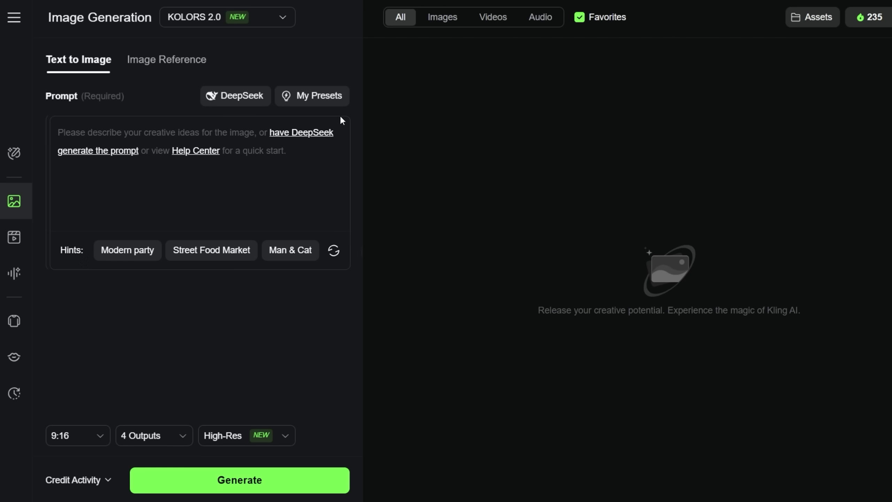
{"action": "left_click", "coordinate": [228, 147]}
{"action": "type", "text": "Cheerful young man with neatly styled hair, wearing a bright blue"}
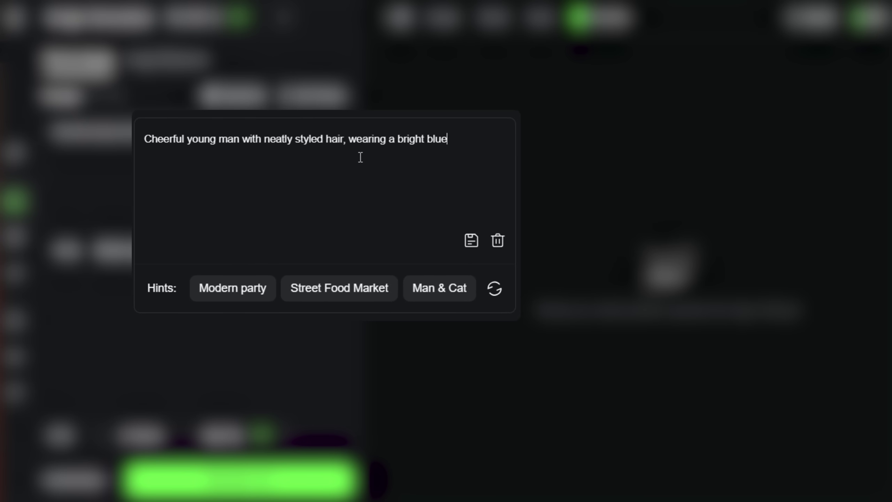
{"action": "type", "text": " smiling confidently at the"}
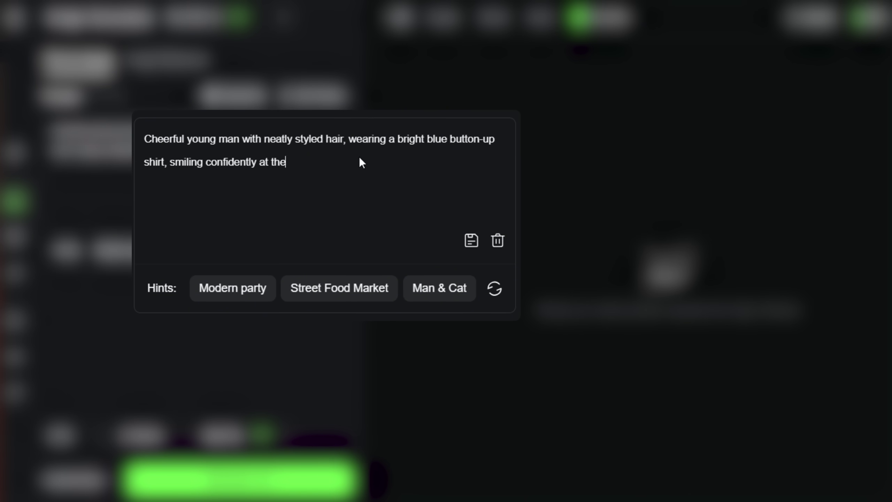
{"action": "type", "text": " camera, medium shot with visible shoulders and upper chest. standing in front of a vibrant abs"}
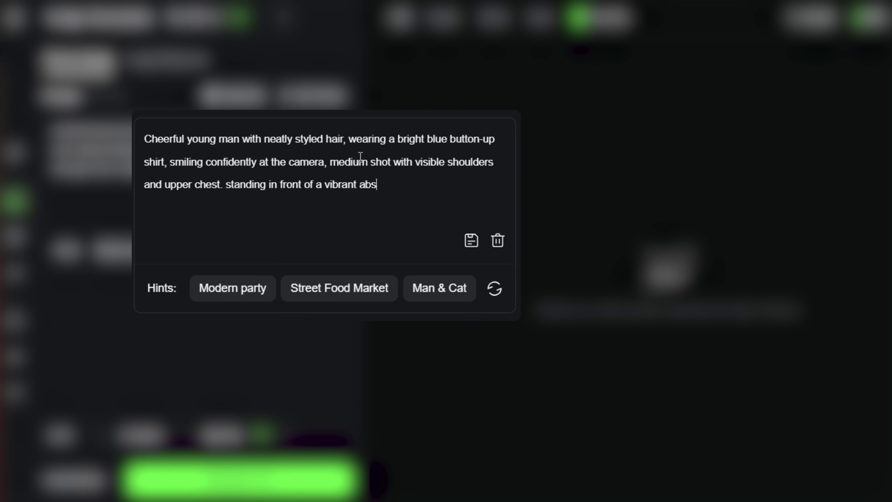
{"action": "type", "text": "wirling orange, pink, cyan and golden-yellow patterns. Hig"}
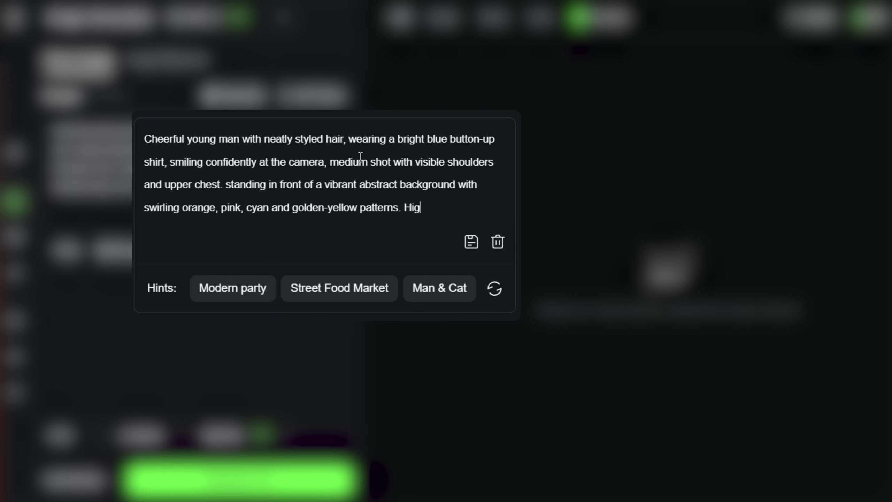
{"action": "type", "text": " colorful, photorealistic, cinematic lighting, thumbnail-ready"}
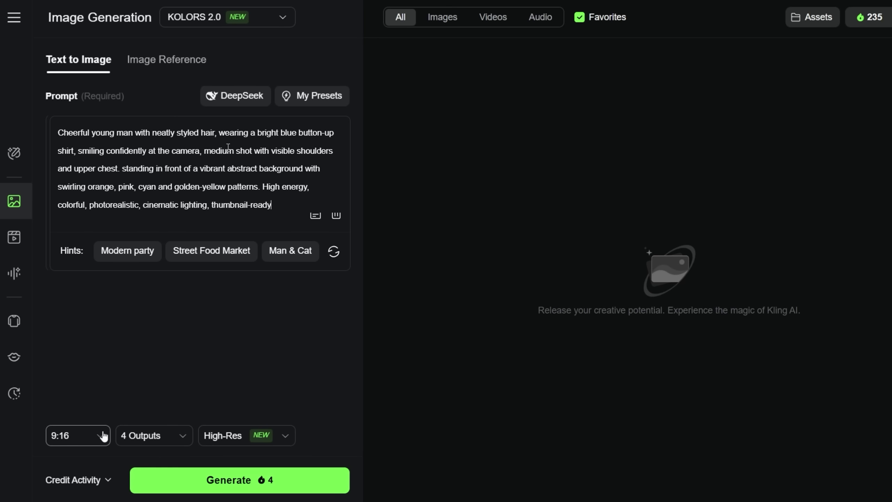
- Choose 16:9 aspect ratio, with 4 Outputs and High-Res quality confirmed
{"action": "left_click", "coordinate": [102, 435]}
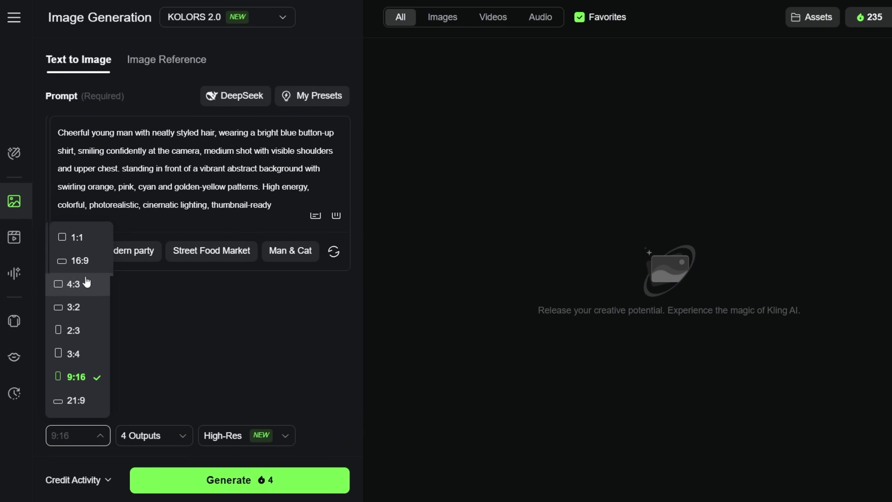
{"action": "left_click", "coordinate": [89, 261]}
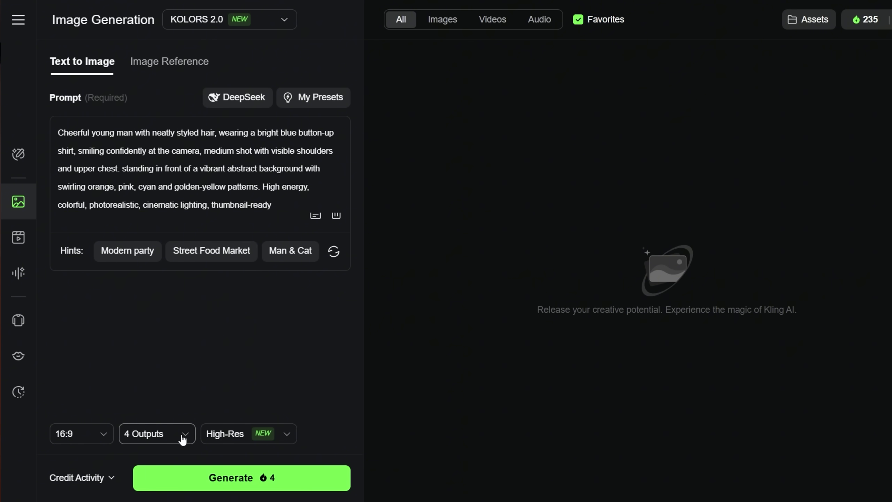
{"action": "left_click", "coordinate": [182, 435]}
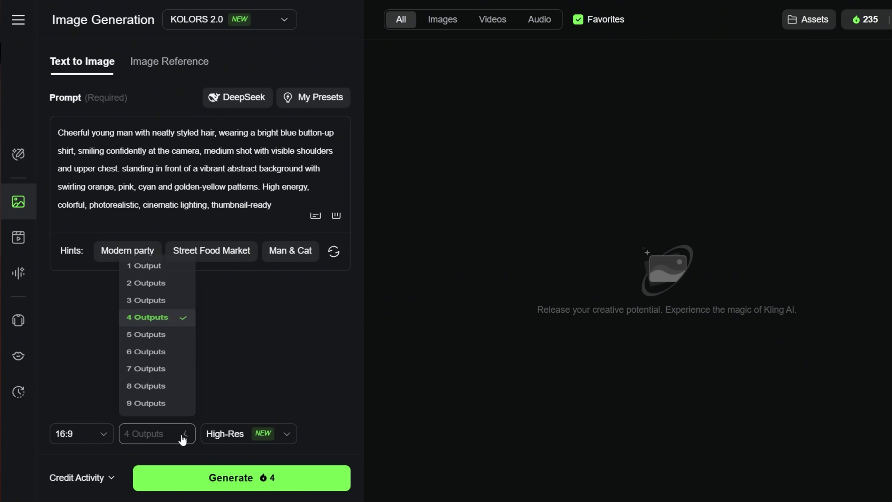
{"action": "left_click", "coordinate": [167, 294]}
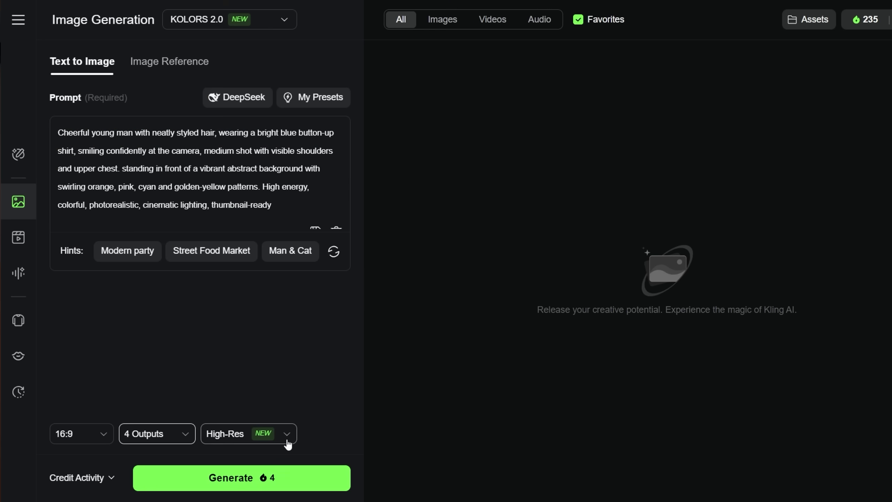
{"action": "left_click", "coordinate": [287, 442]}
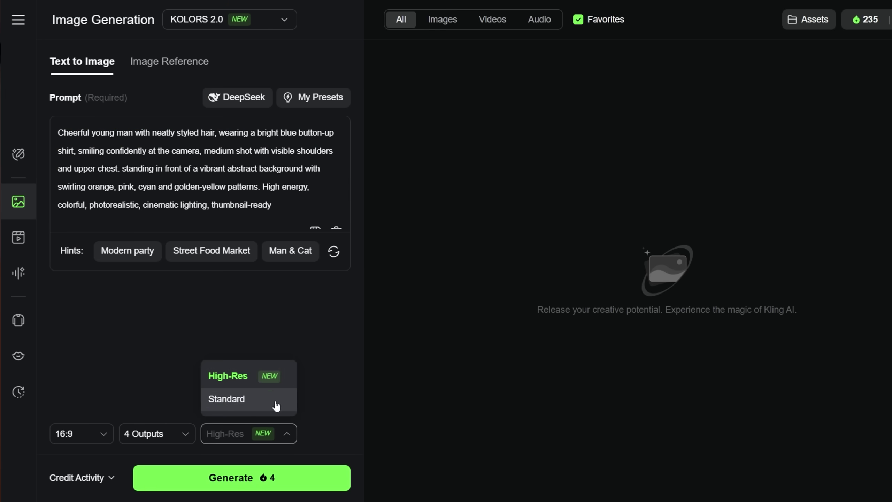
{"action": "left_click", "coordinate": [284, 384]}
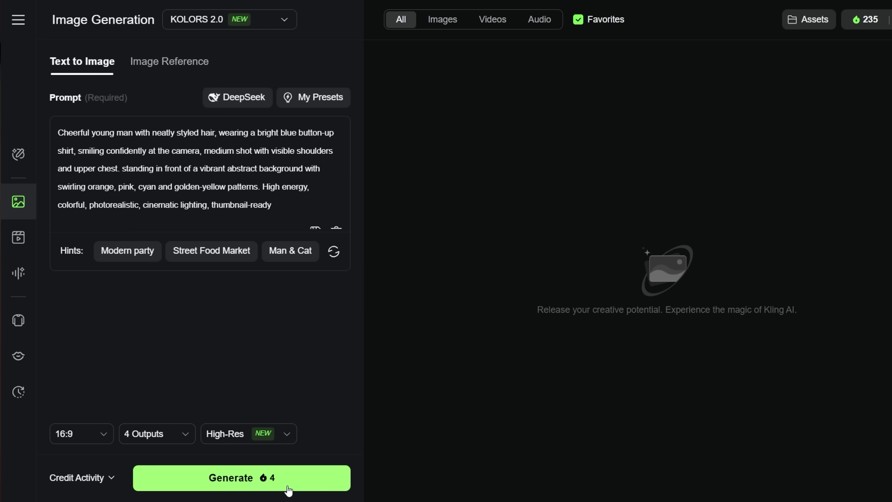
- Generate the four portrait images and view them as they render
{"action": "left_click", "coordinate": [288, 488]}
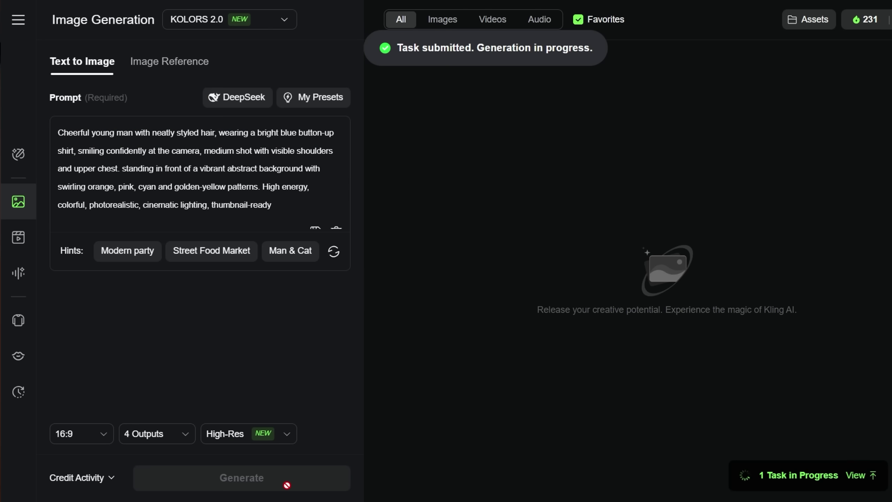
{"action": "left_click", "coordinate": [855, 476]}
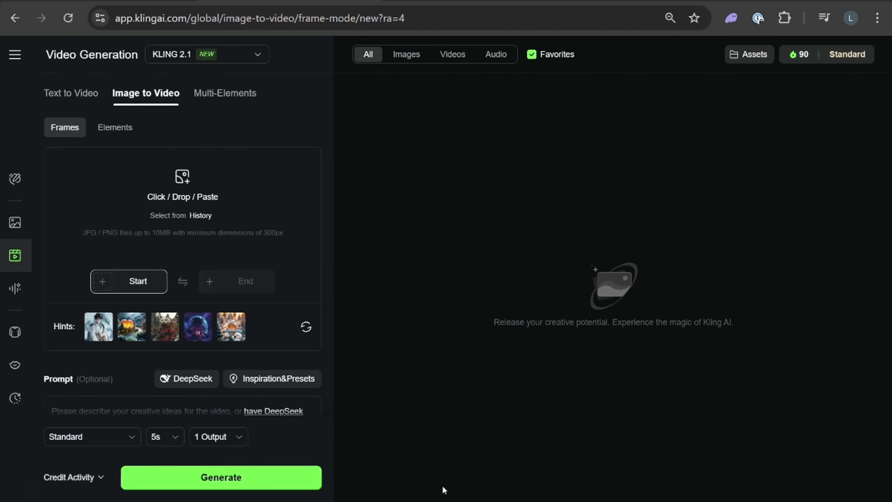
- Paste the portrait as the start frame and add the prompt 'young man, direct eye contact with camera'
{"action": "key", "text": "ctrl+v"}
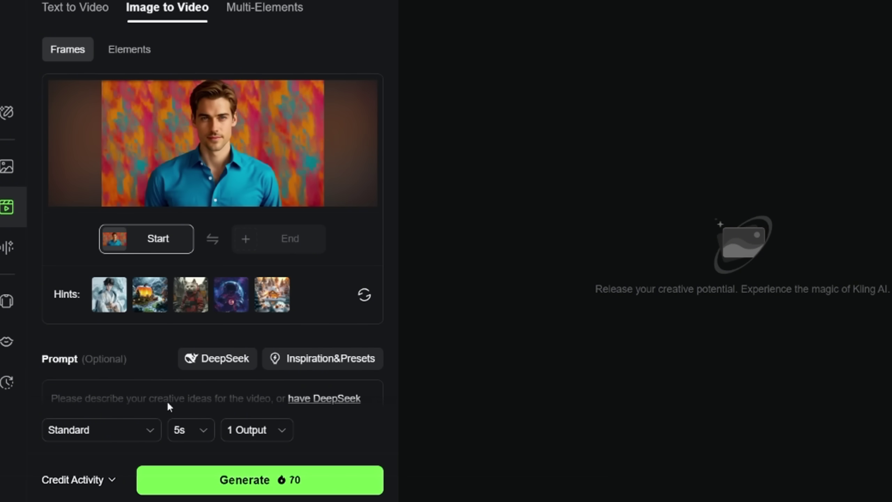
{"action": "scroll", "coordinate": [160, 350], "scroll_direction": "down", "scroll_amount": 5}
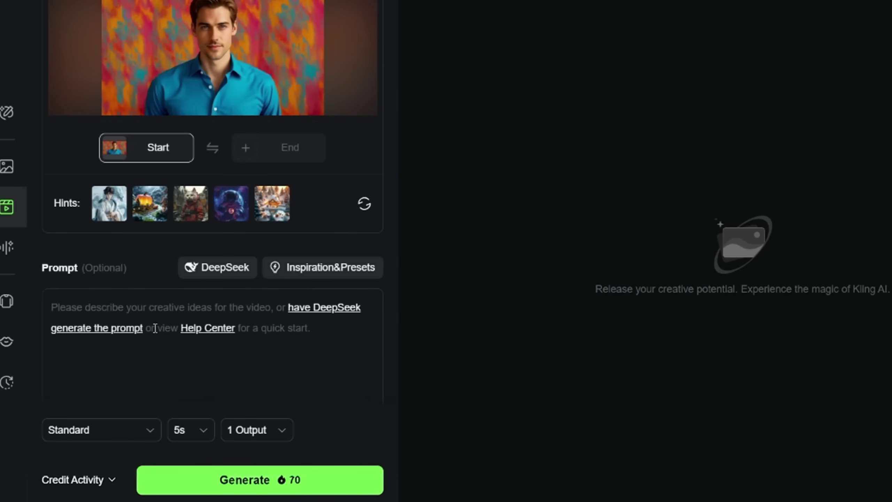
{"action": "type", "text": "young man, direct eye con"}
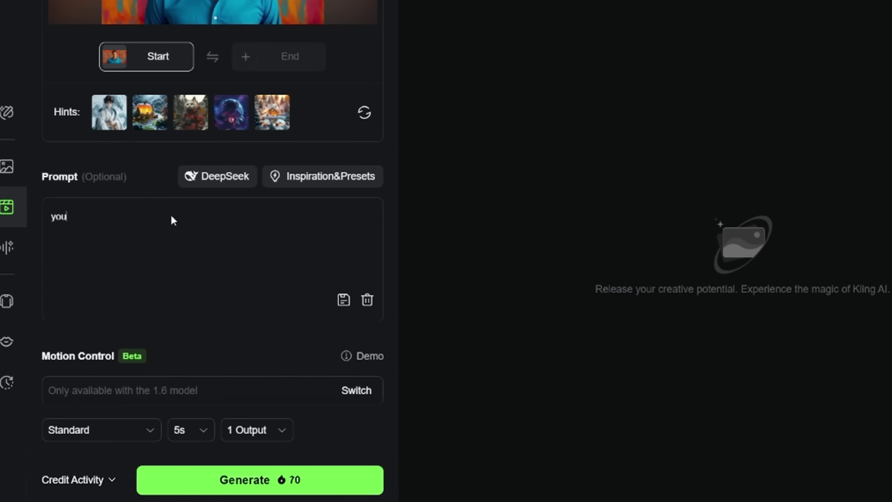
{"action": "type", "text": "tact with camera"}
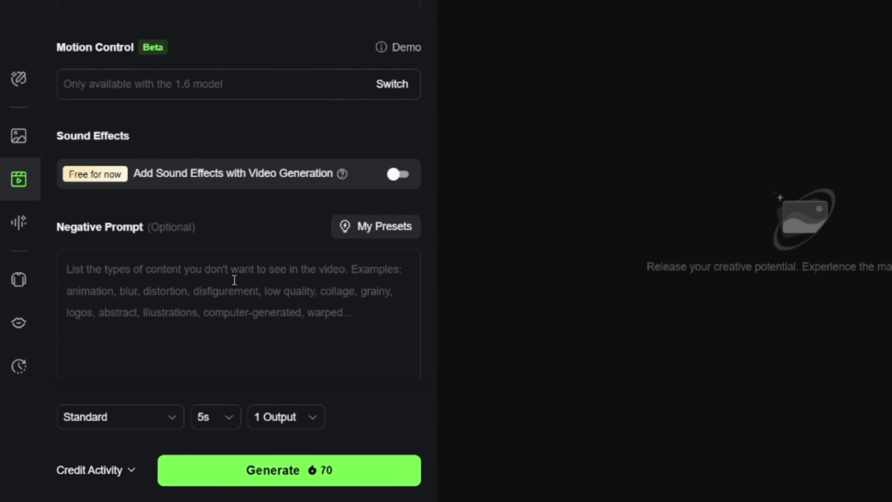
- Add a negative prompt listing distortion and blur, then generate the 10 s Professional-mode video
{"action": "type", "text": "distortion"}
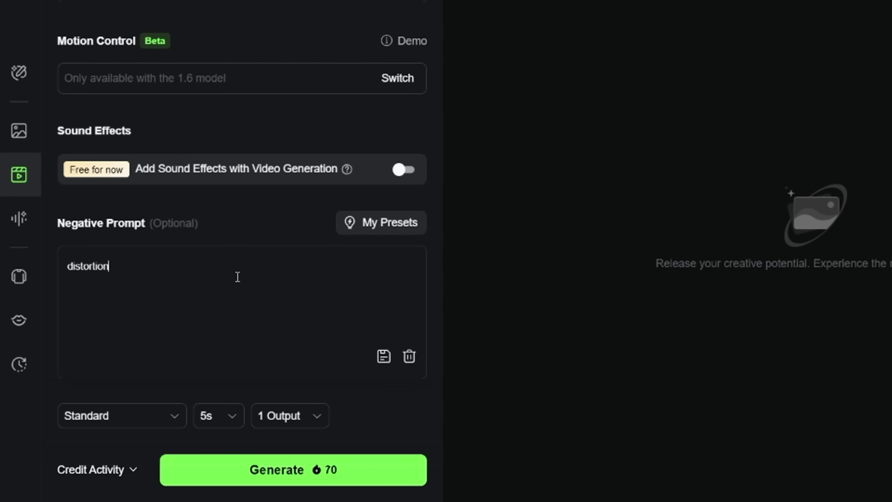
{"action": "type", "text": ", blu"}
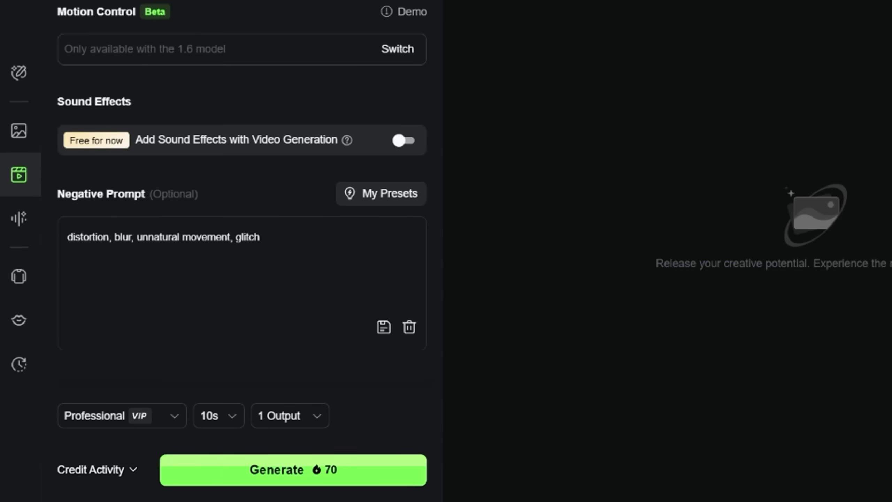
{"action": "left_click", "coordinate": [280, 470]}
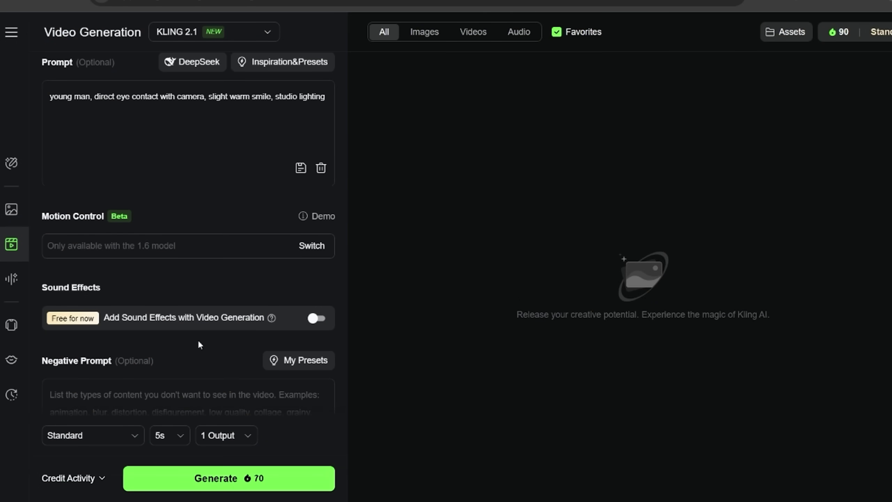
{"action": "scroll", "coordinate": [199, 345], "scroll_direction": "down", "scroll_amount": 2}
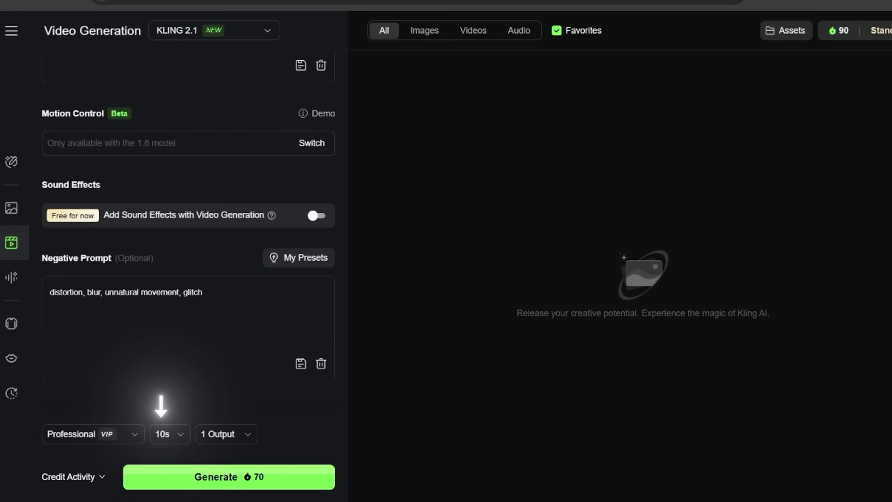
{"action": "left_click", "coordinate": [221, 477]}
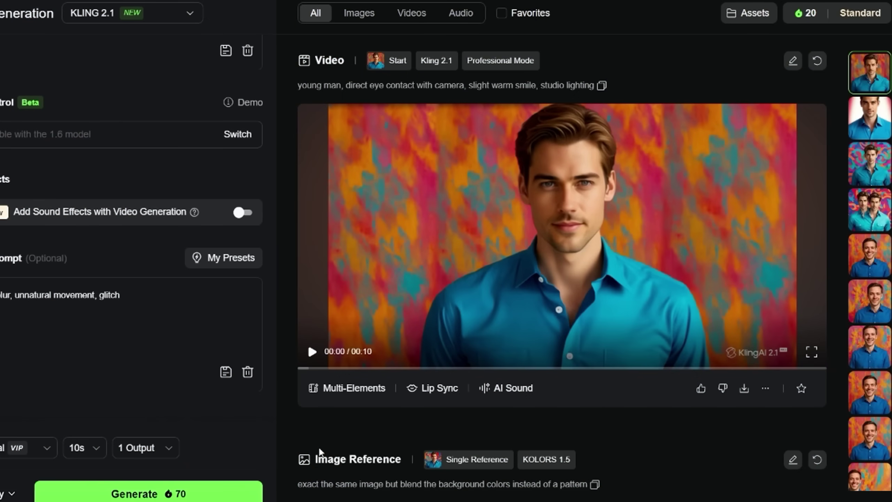
- Play back the generated 10-second clip of the smiling blue-shirt man
{"action": "left_click", "coordinate": [313, 353]}
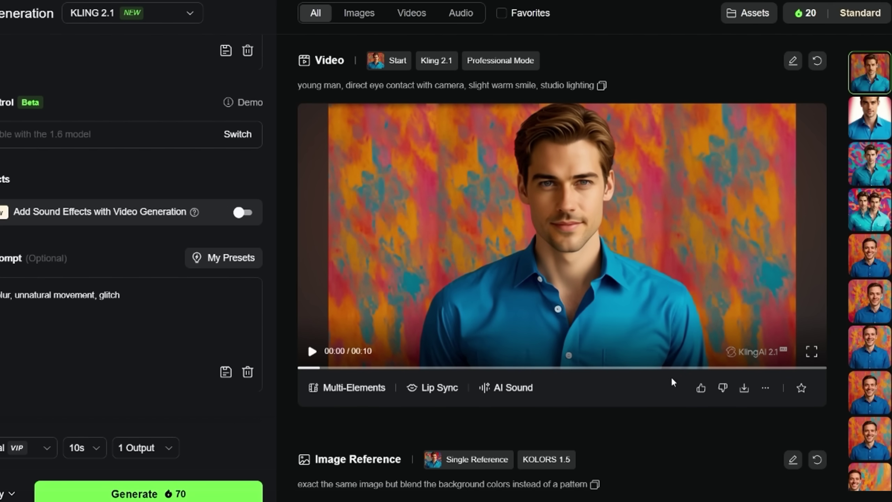
{"action": "mouse_move", "coordinate": [743, 390]}
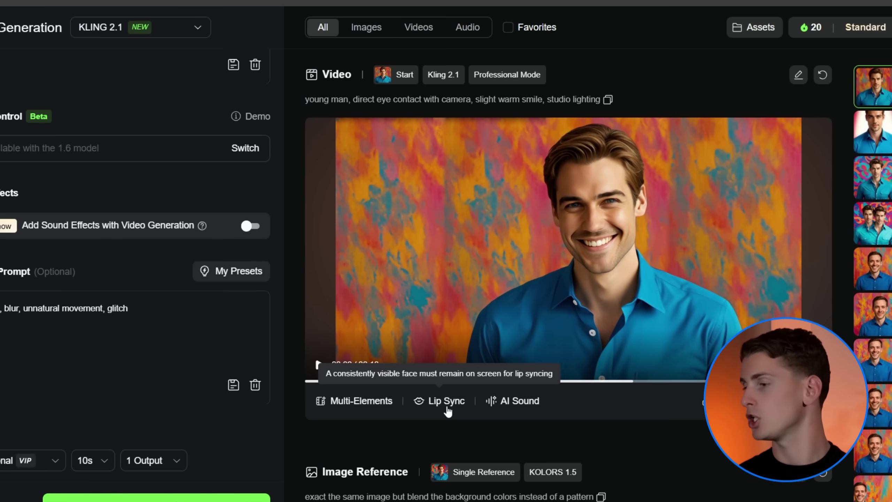
- Start Lip Sync and enter the script 'Hey there! I wanted to show you how…' ending 'using Kling AI.'
{"action": "left_click", "coordinate": [460, 411]}
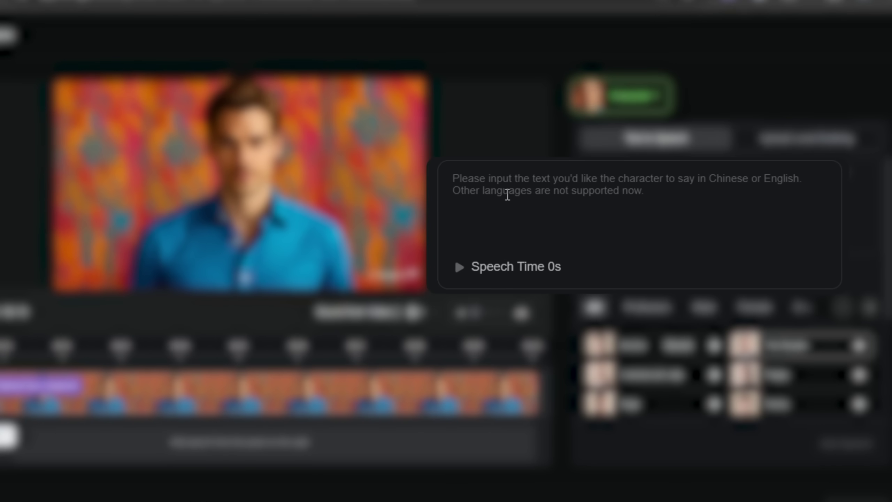
{"action": "type", "text": "Hey there! I wanted to show you how you can make any image talk naturall"}
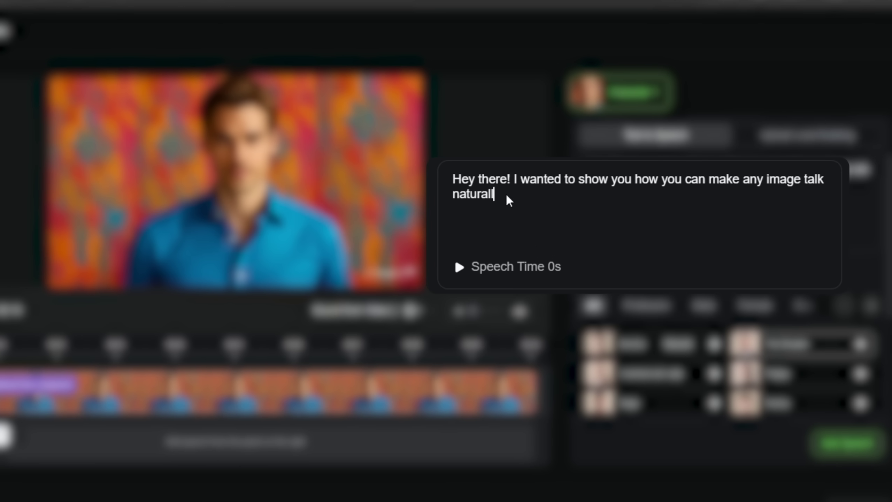
{"action": "type", "text": "y using Kling AI."}
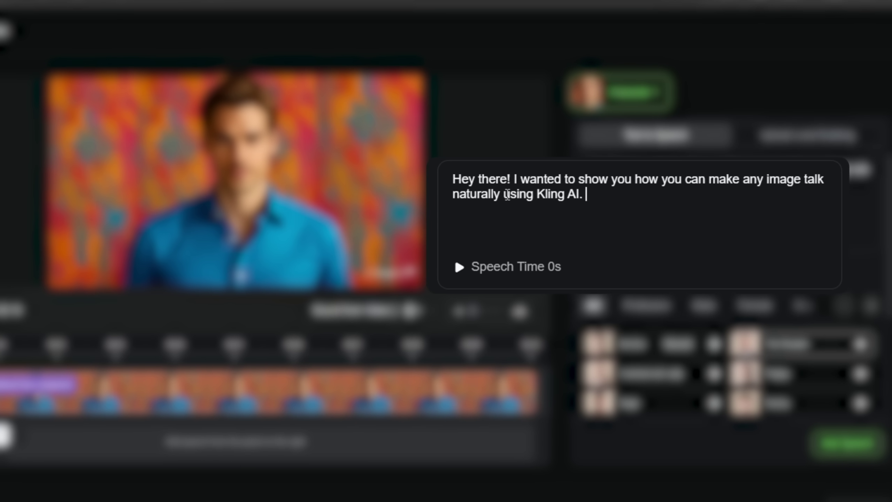
{"action": "type", "text": "It's fast, simple and gives surprisingly good results if you follow the right steps. Let's get into it."}
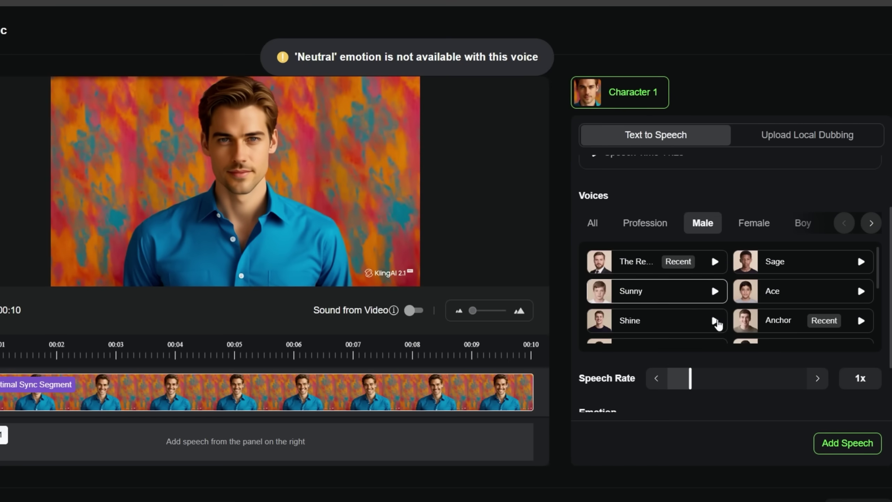
- Pick the Lyric male voice, lower Speech Rate to 0.8x, and keep Emotion on Neutral
{"action": "left_click", "coordinate": [716, 323]}
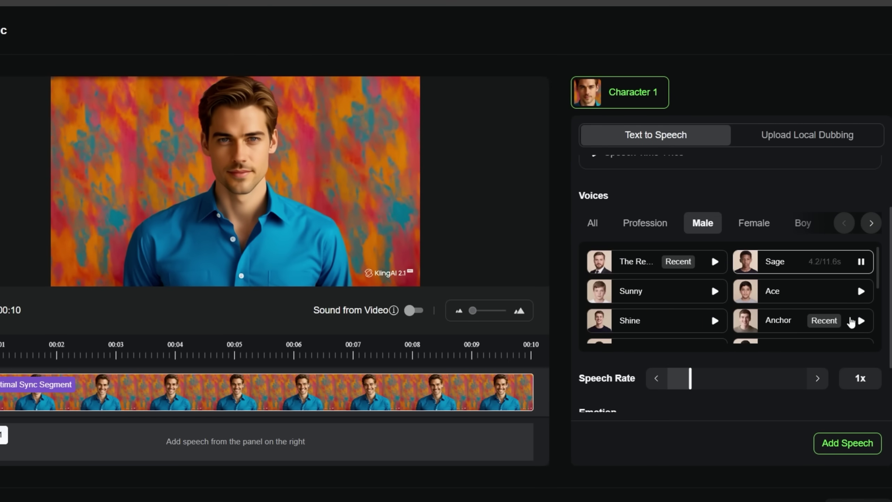
{"action": "scroll", "coordinate": [728, 309], "scroll_direction": "down", "scroll_amount": 3}
{"action": "scroll", "coordinate": [711, 330], "scroll_direction": "up", "scroll_amount": 2}
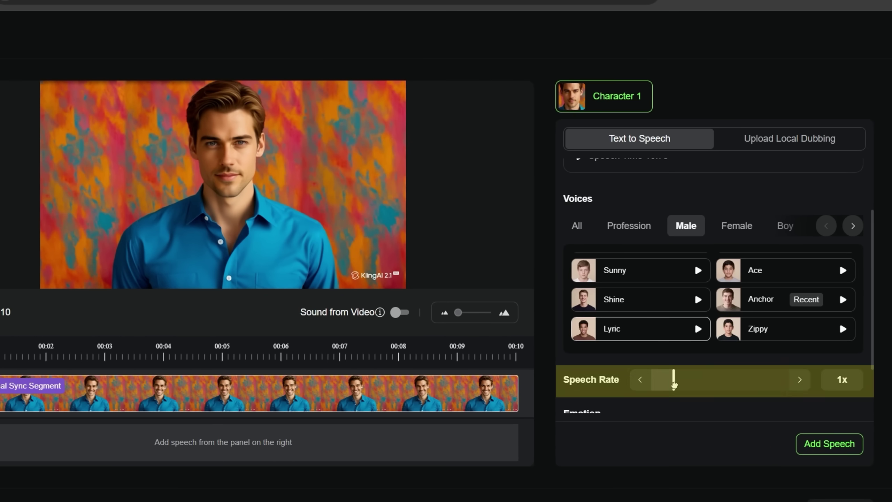
{"action": "left_click_drag", "start_coordinate": [674, 378], "coordinate": [652, 384]}
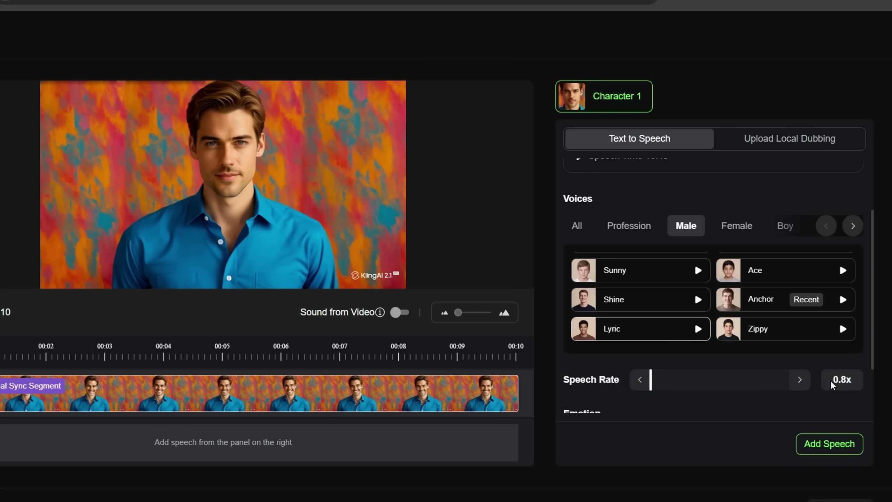
{"action": "scroll", "coordinate": [670, 385], "scroll_direction": "down", "scroll_amount": 2}
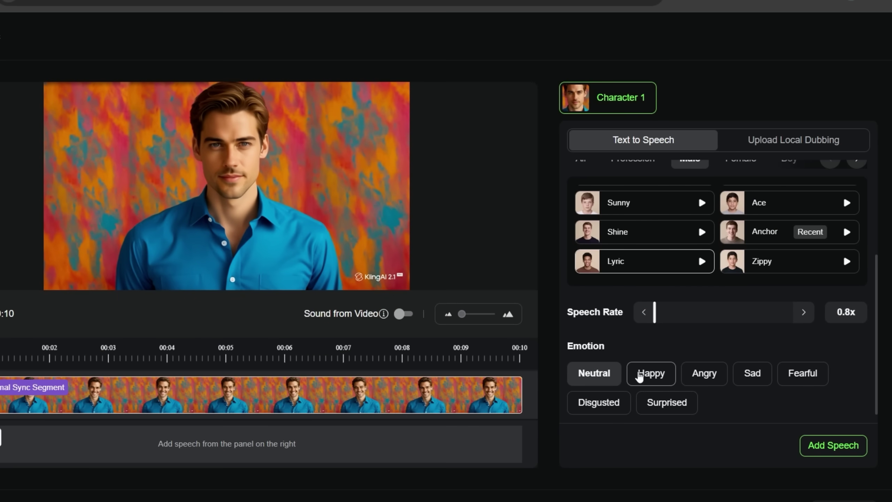
{"action": "left_click", "coordinate": [639, 377]}
{"action": "left_click", "coordinate": [609, 379]}
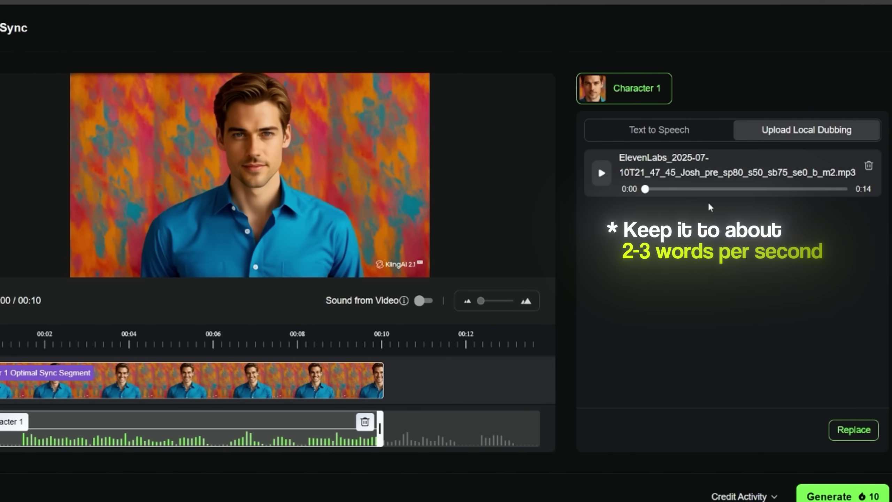
- Swap in the uploaded 14-second MP3 and trim the audio track to end at 00:10
{"action": "left_click", "coordinate": [851, 432]}
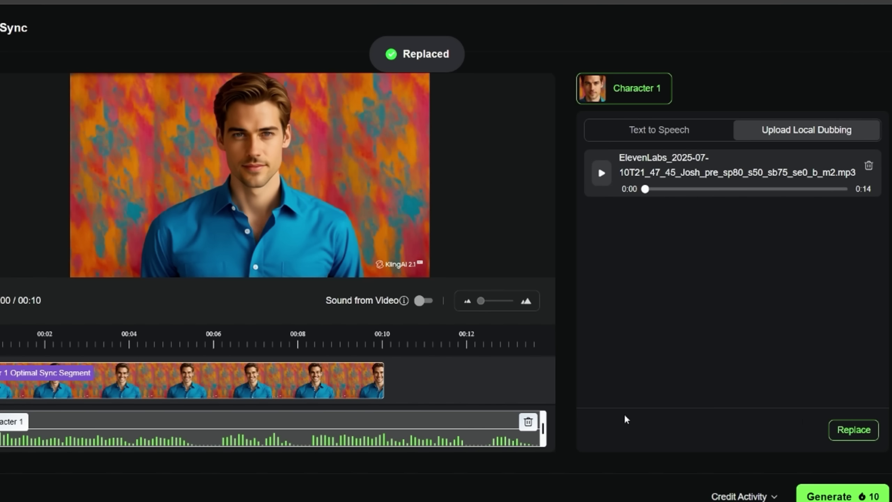
{"action": "left_click_drag", "start_coordinate": [542, 428], "coordinate": [443, 426]}
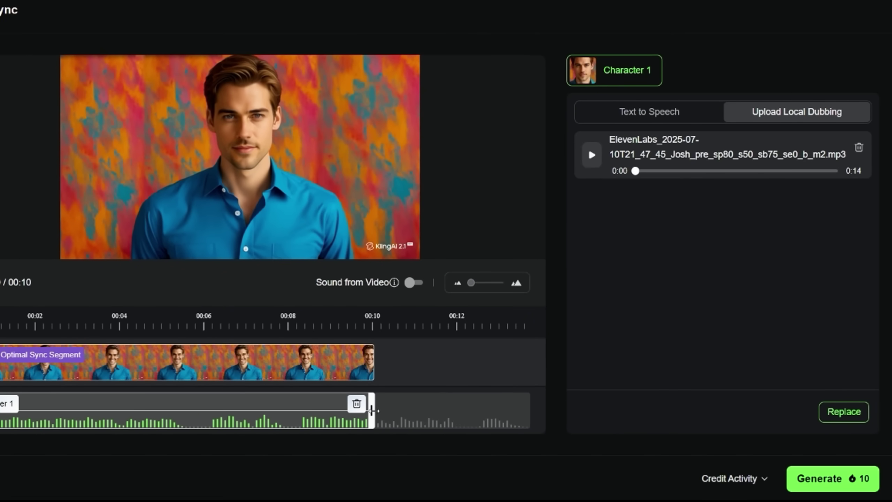
- Generate the lip-sync video and view the finished 10-second result full screen
{"action": "left_click", "coordinate": [832, 490]}
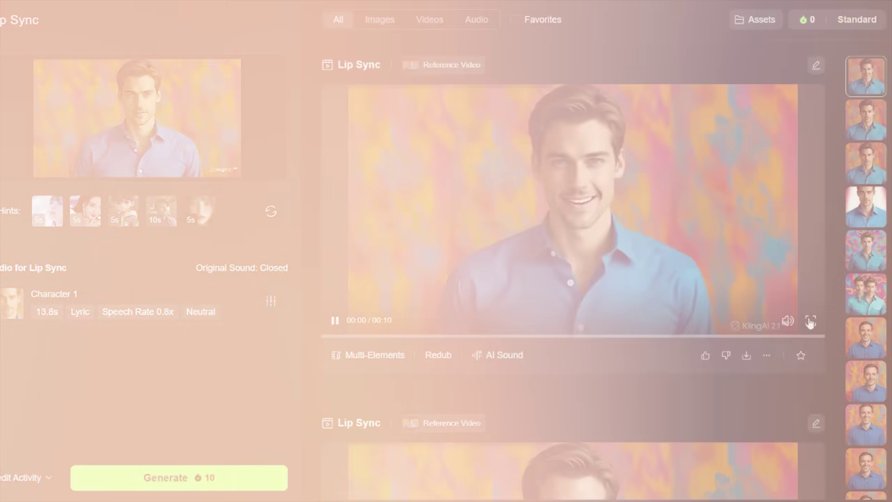
{"action": "left_click", "coordinate": [810, 321]}
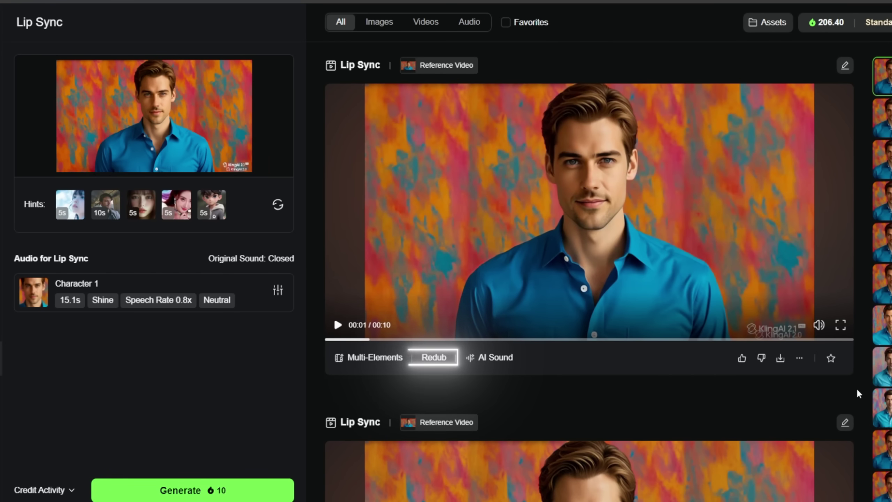
- Redub the lip-synced video with Shine voice at 0.8x speech rate and submit it
{"action": "left_click", "coordinate": [425, 360]}
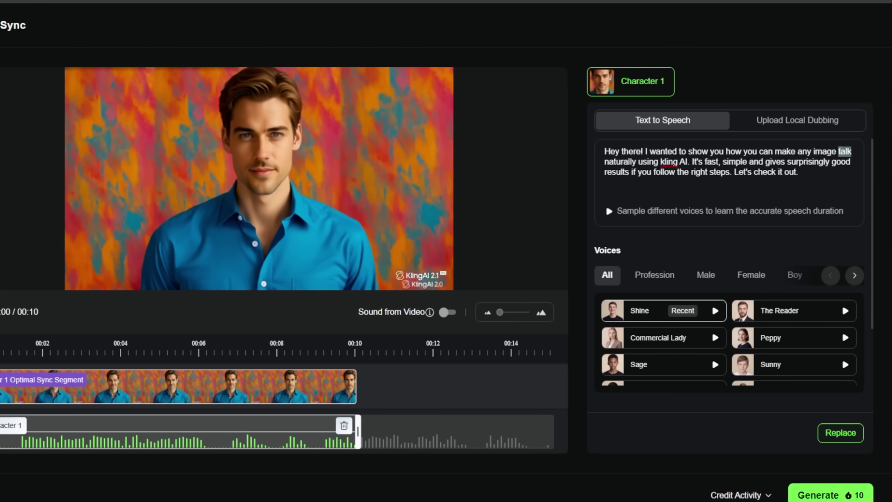
{"action": "scroll", "coordinate": [677, 241], "scroll_direction": "down", "scroll_amount": 2}
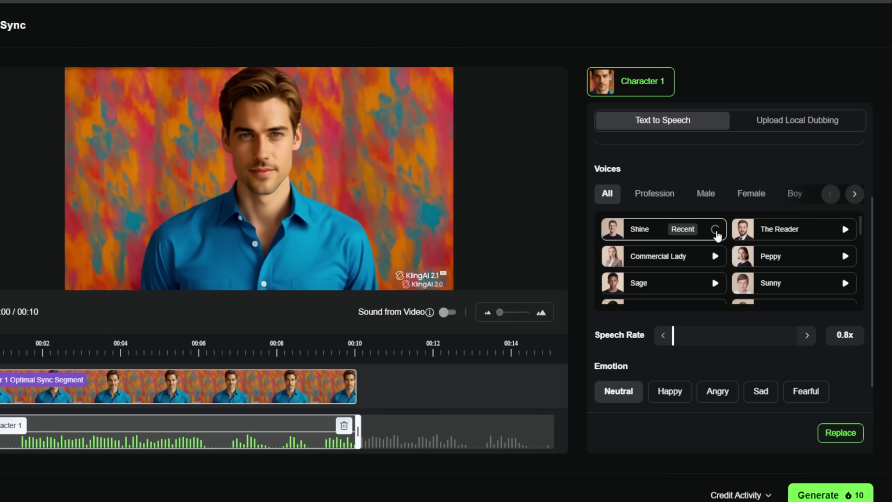
{"action": "left_click", "coordinate": [830, 494]}
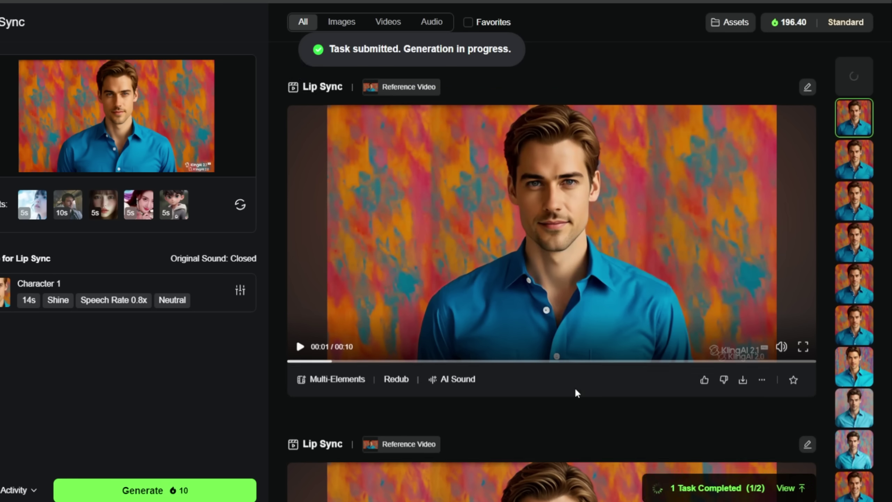